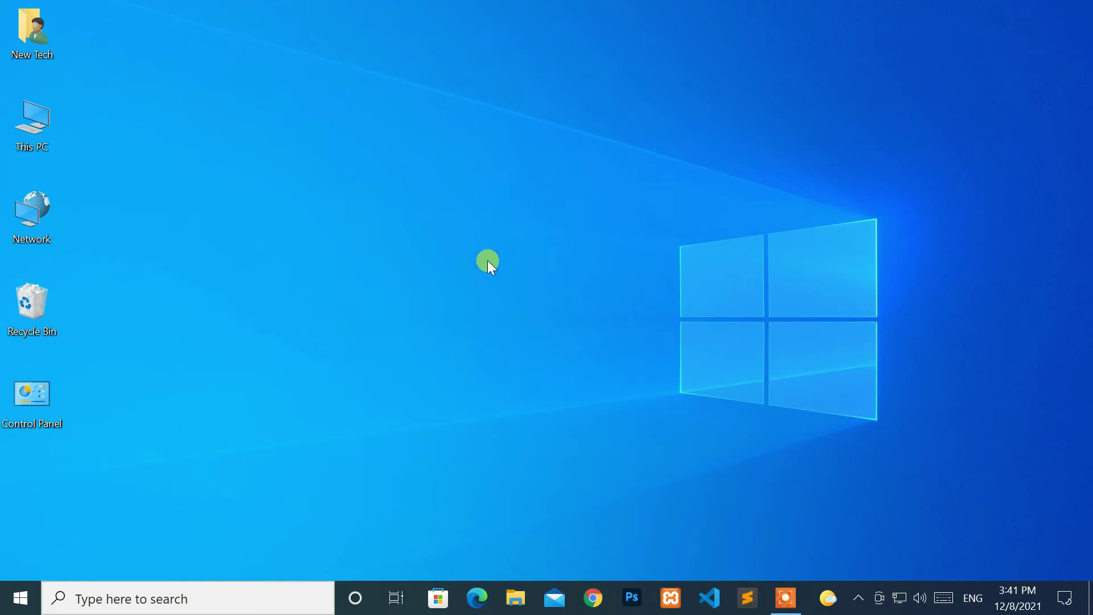
# - Search the taskbar for the dxdiag command so it appears as best match
pyautogui.click(158, 608)
pyautogui.write('d')
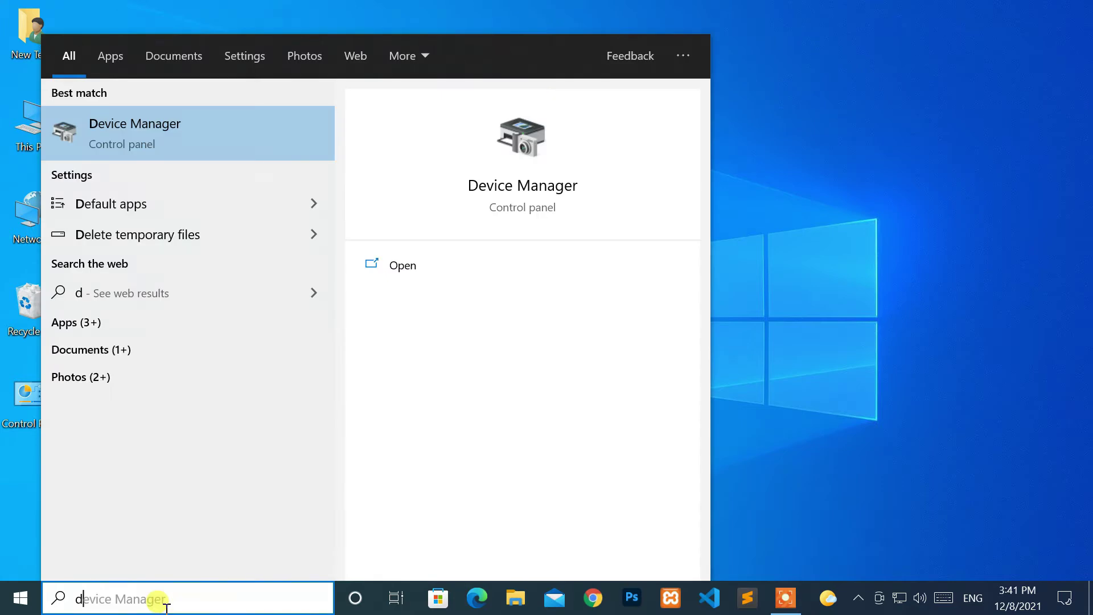
pyautogui.write('xdi')
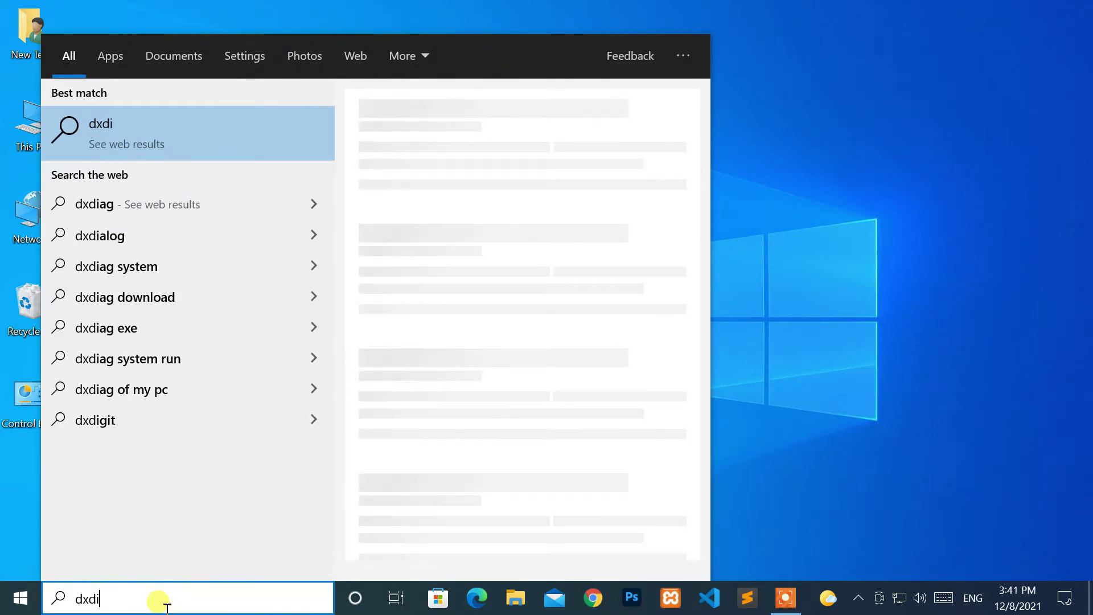
pyautogui.write('ag')
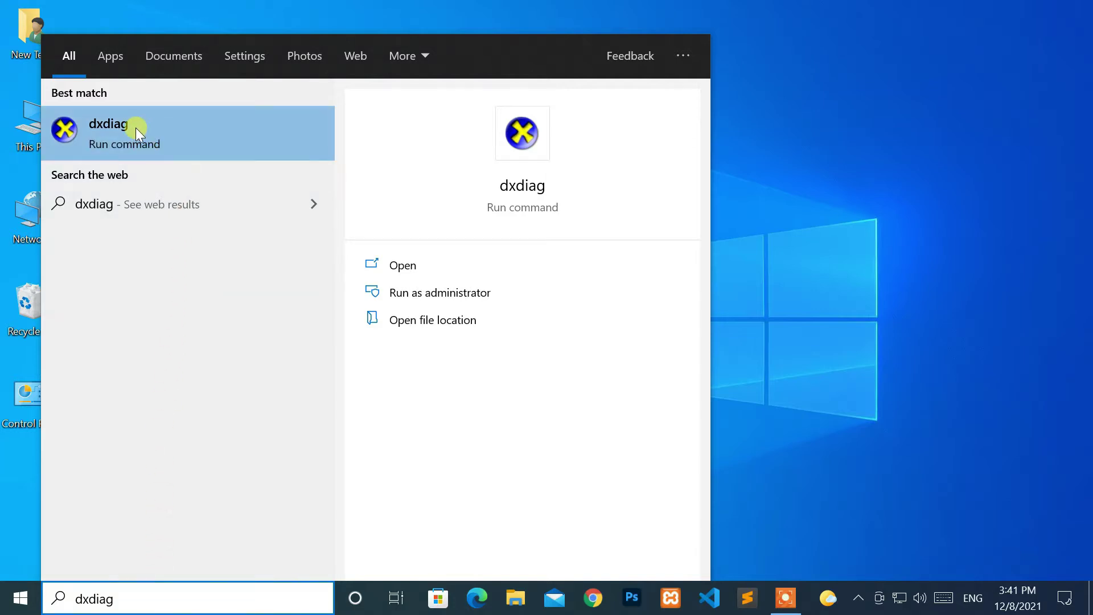
# - Launch dxdiag from the best match, confirm DirectX 12 on the System tab, and exit
pyautogui.click(222, 145)
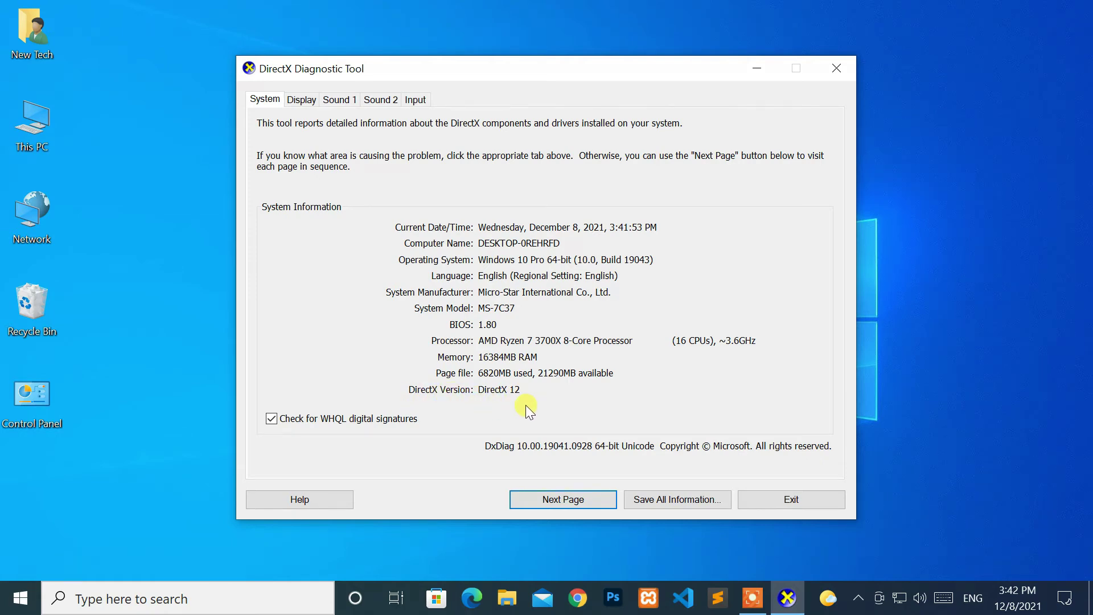
pyautogui.click(794, 503)
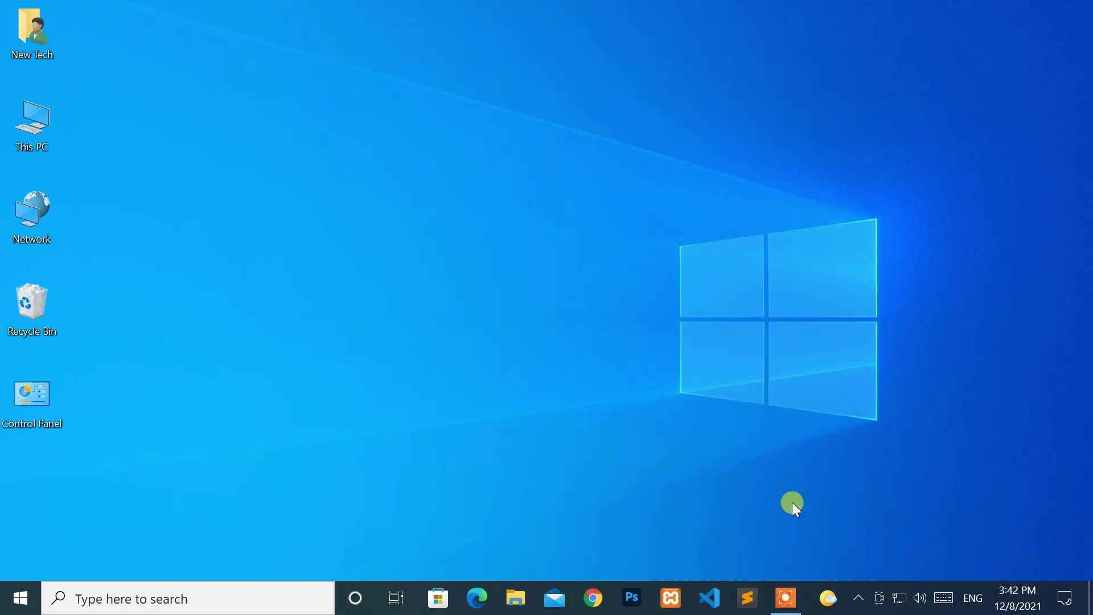